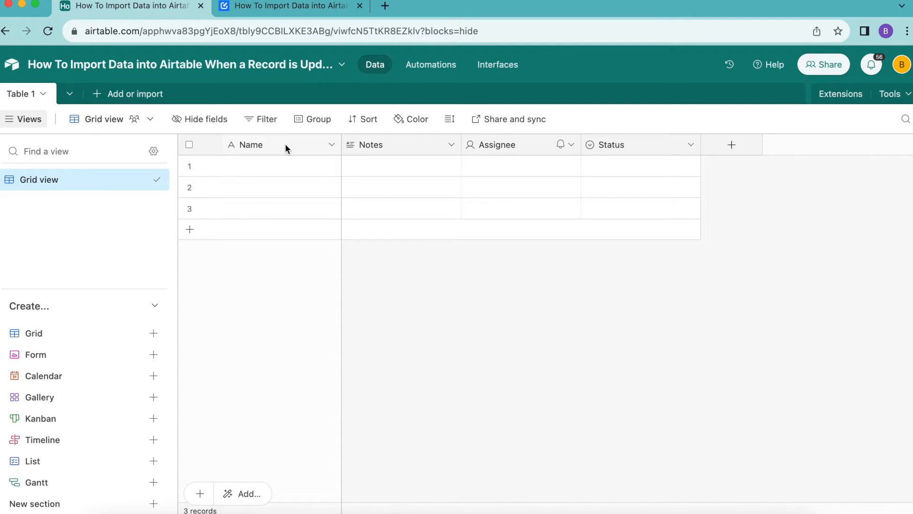
- Open the import guide's "enrich leads" article in a separate browser tab, skim it, and return to the import guide
click(284, 7)
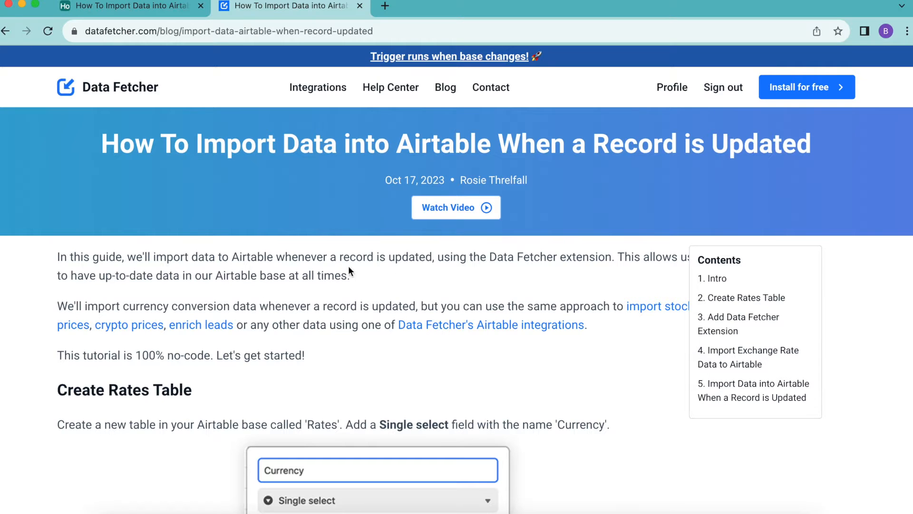
right_click(193, 323)
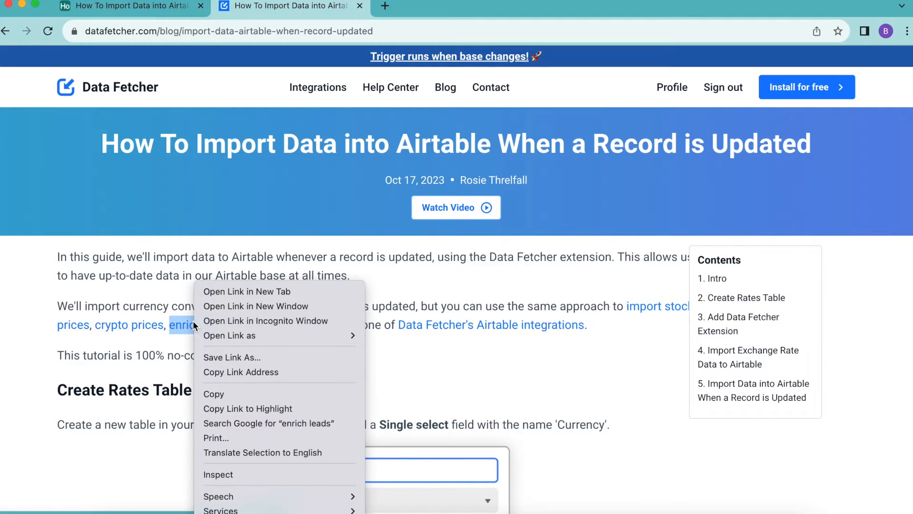
click(220, 291)
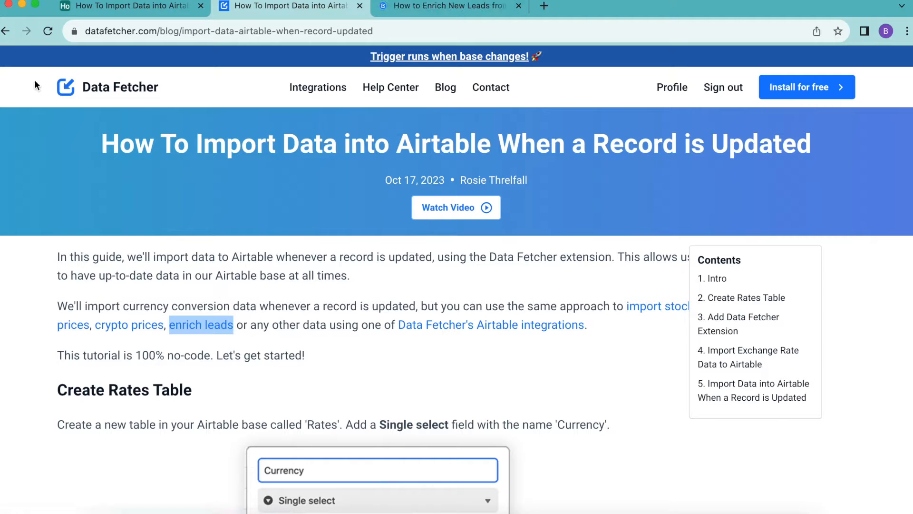
click(398, 7)
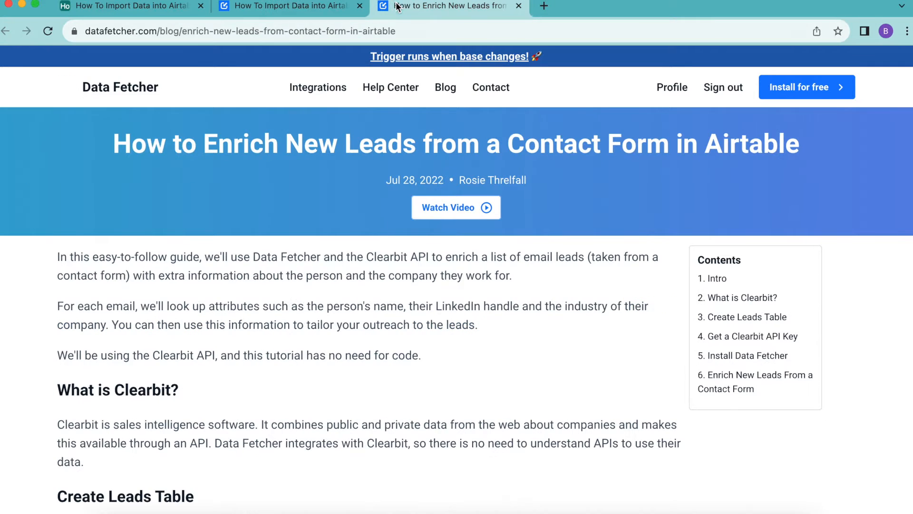
scroll(516, 364, down, 10)
scroll(516, 365, up, 10)
click(307, 13)
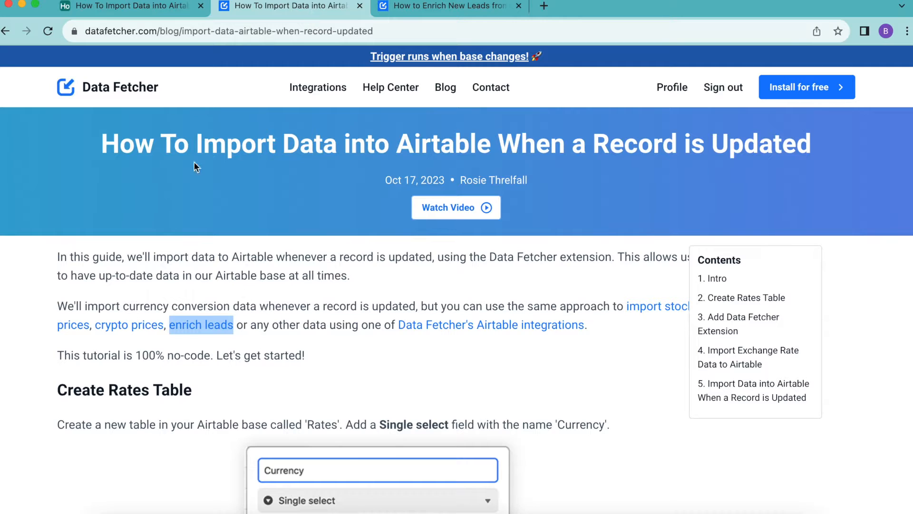
- Switch back to the Airtable base and rename the table Table 1 as Rates
click(135, 11)
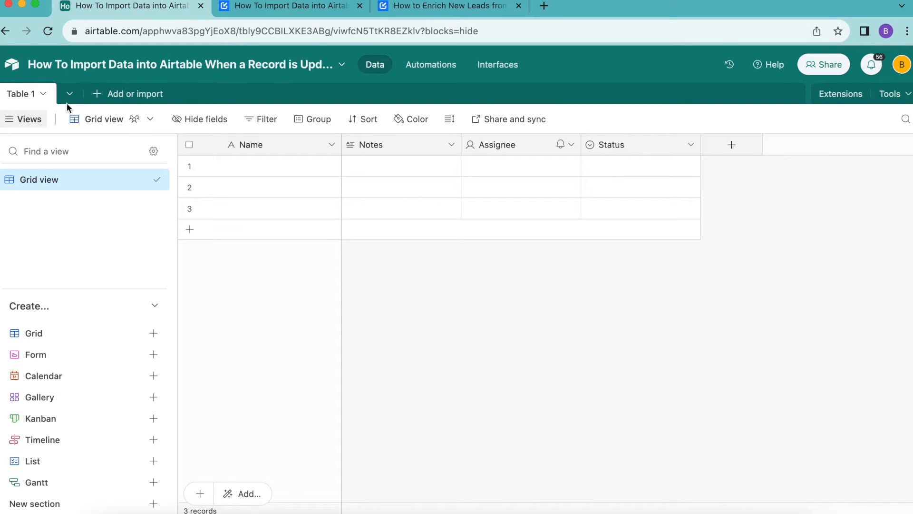
double_click(19, 95)
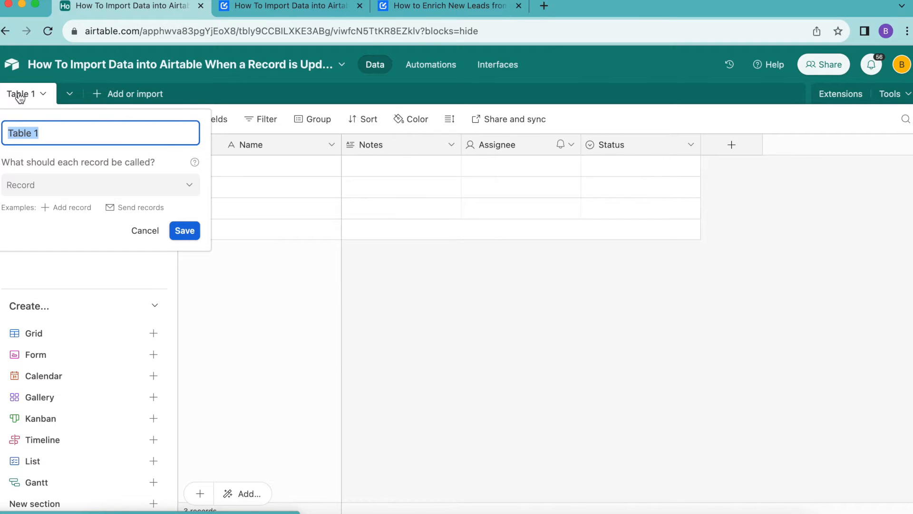
text(Rates)
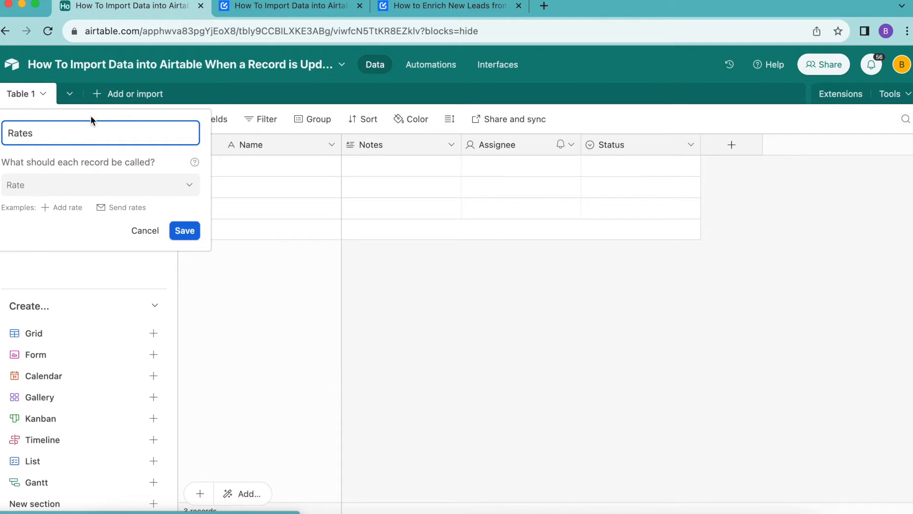
click(184, 231)
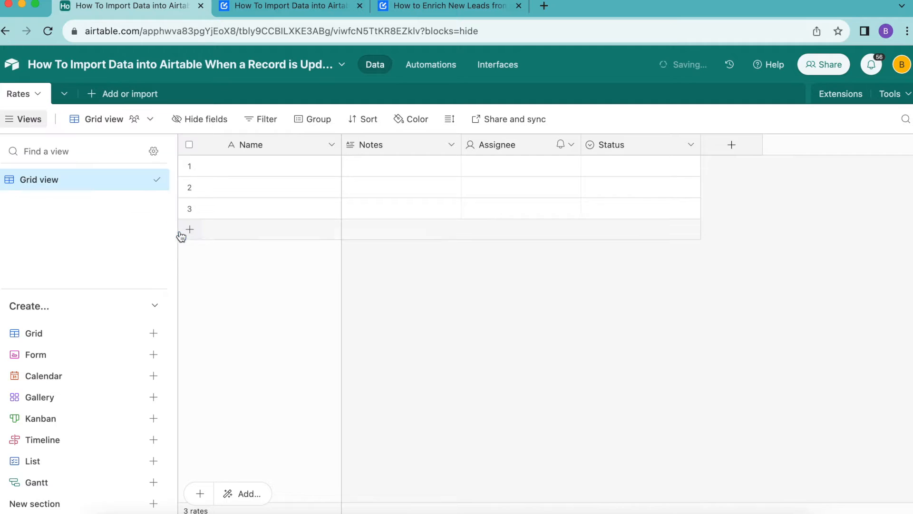
- Turn the Notes field into a single select field named Currency and save it
click(383, 144)
double_click(371, 145)
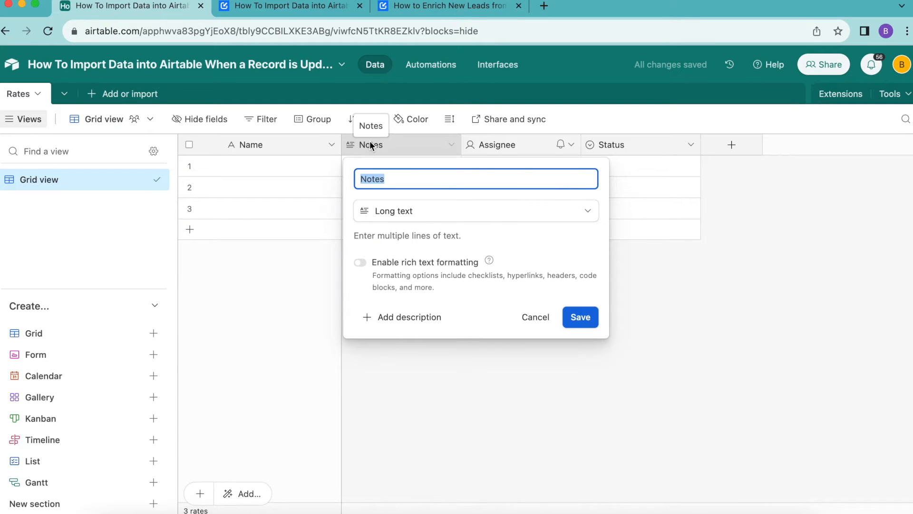
text(Currency)
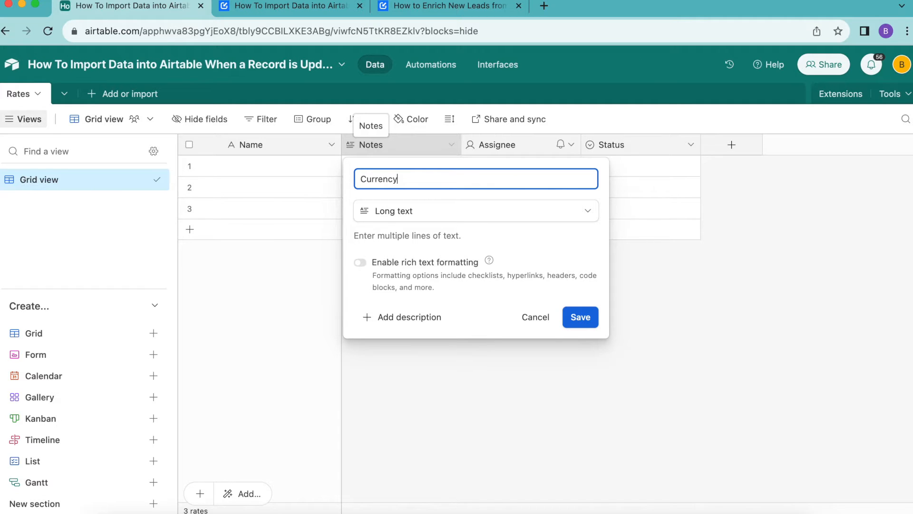
click(409, 210)
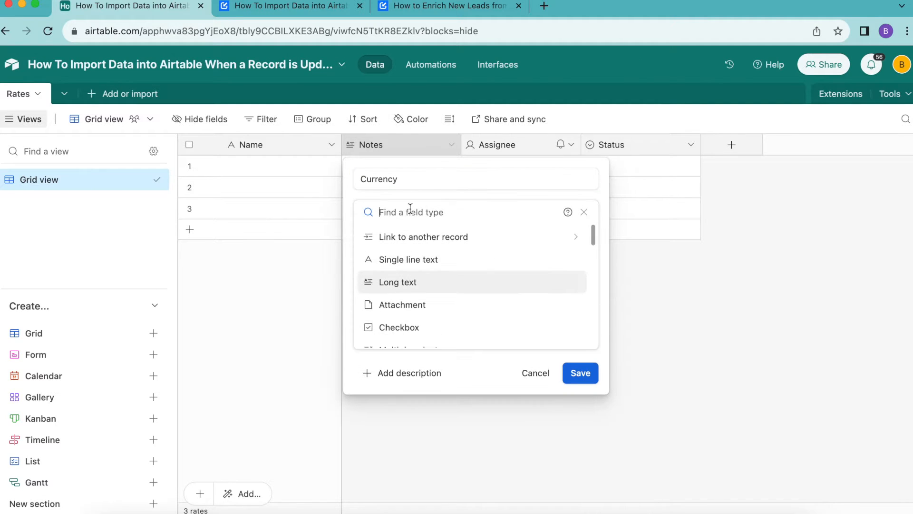
text(sing)
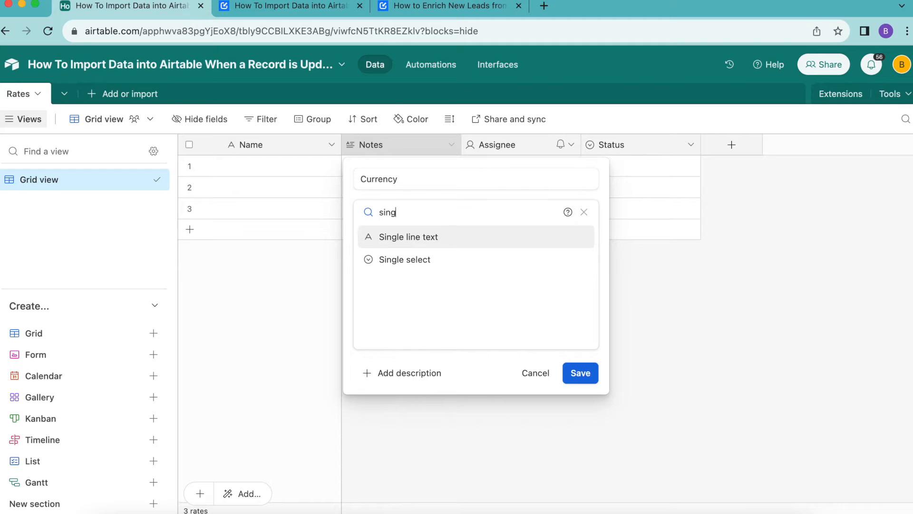
click(403, 258)
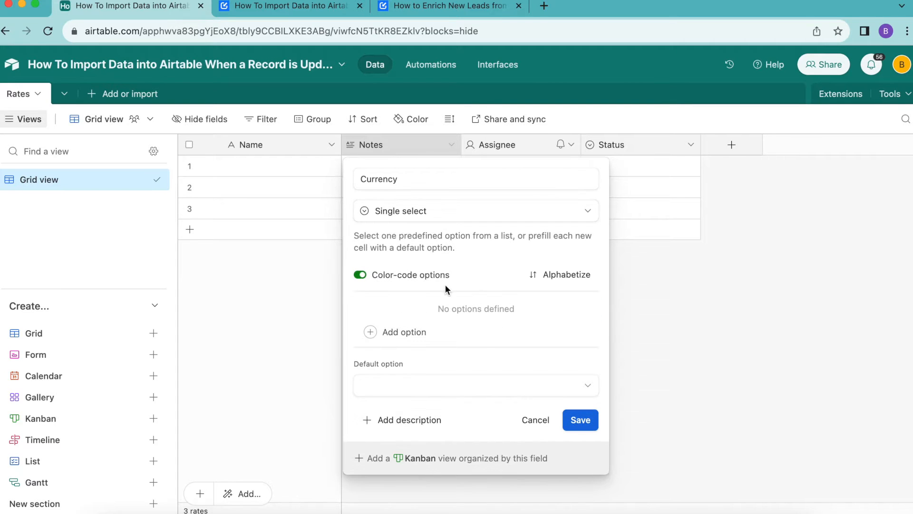
click(582, 422)
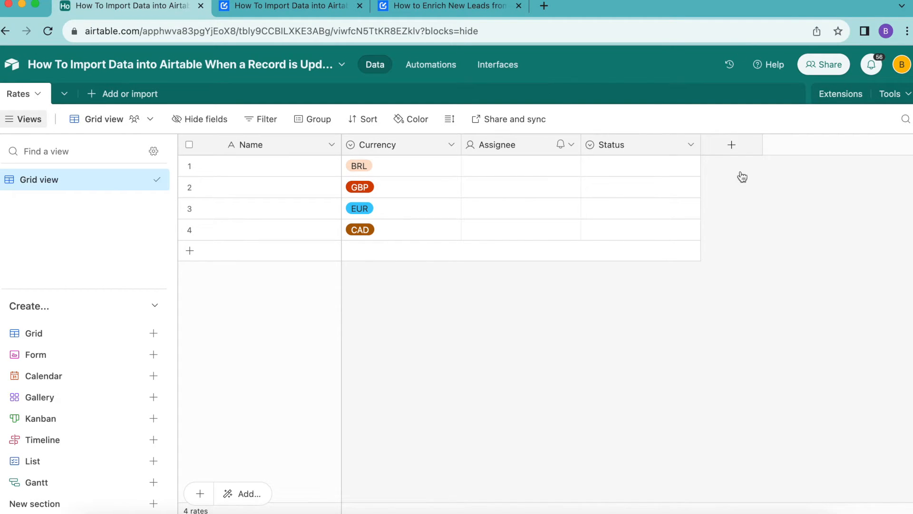
- Find the Data Fetcher extension in the marketplace, add it to the base, and continue into it with the Google account
click(828, 93)
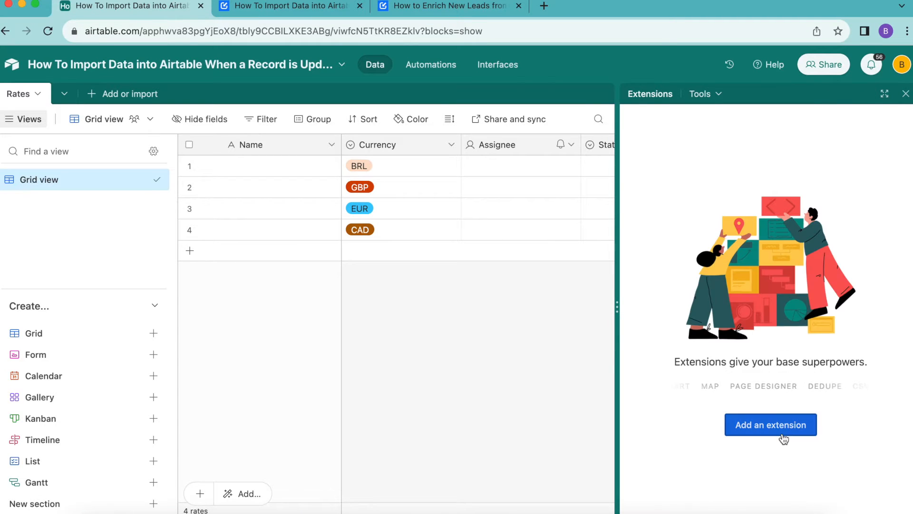
click(780, 430)
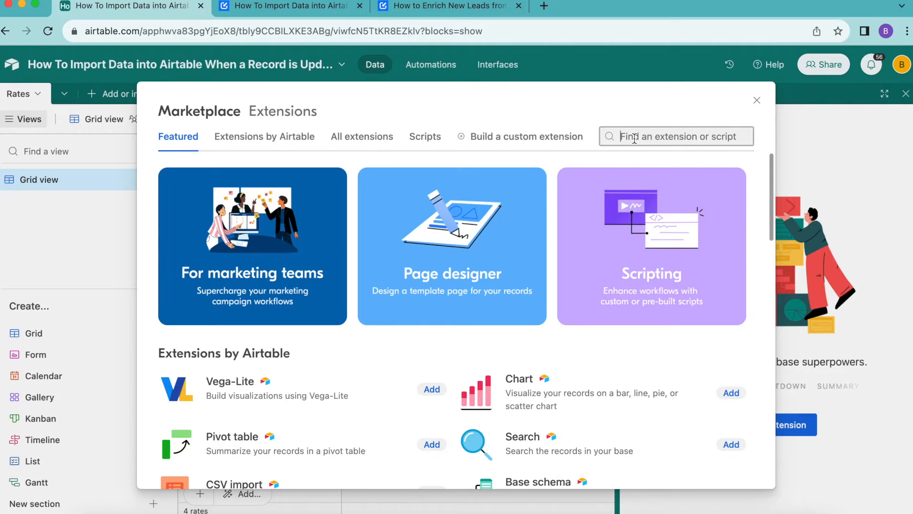
text(data )
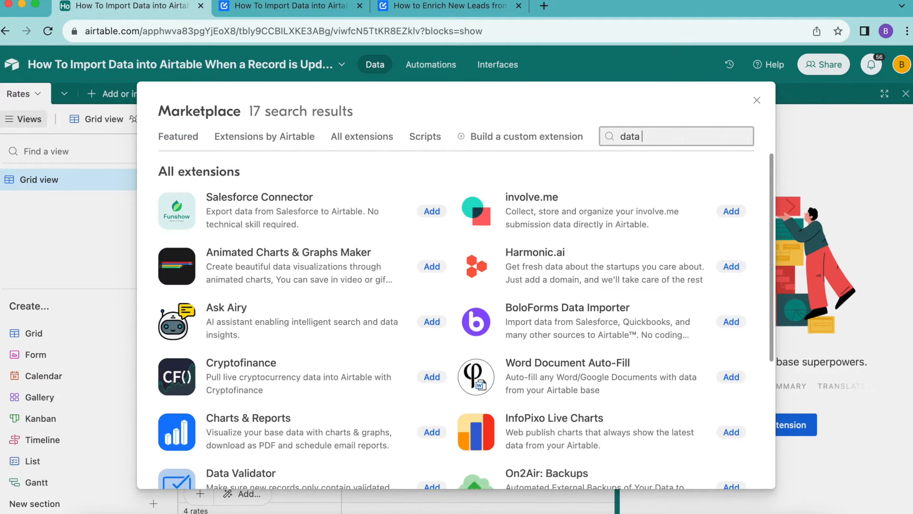
text(fe)
click(435, 212)
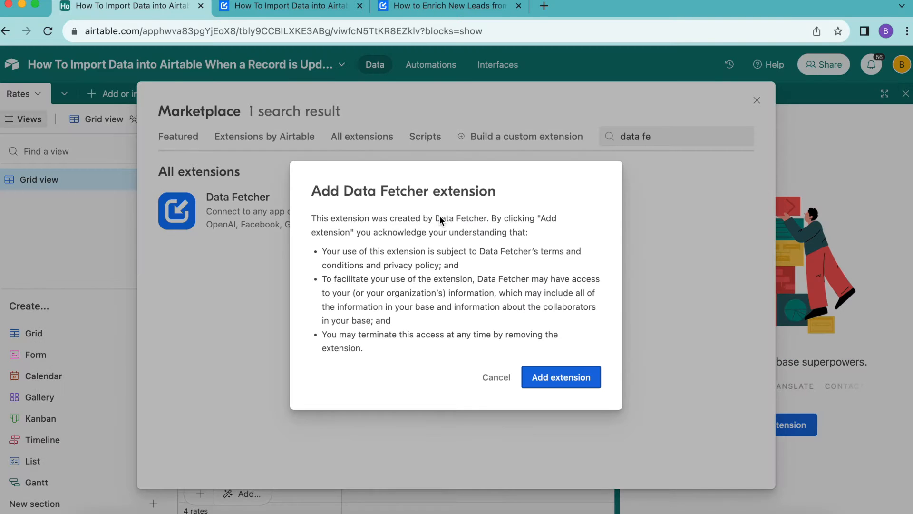
click(544, 384)
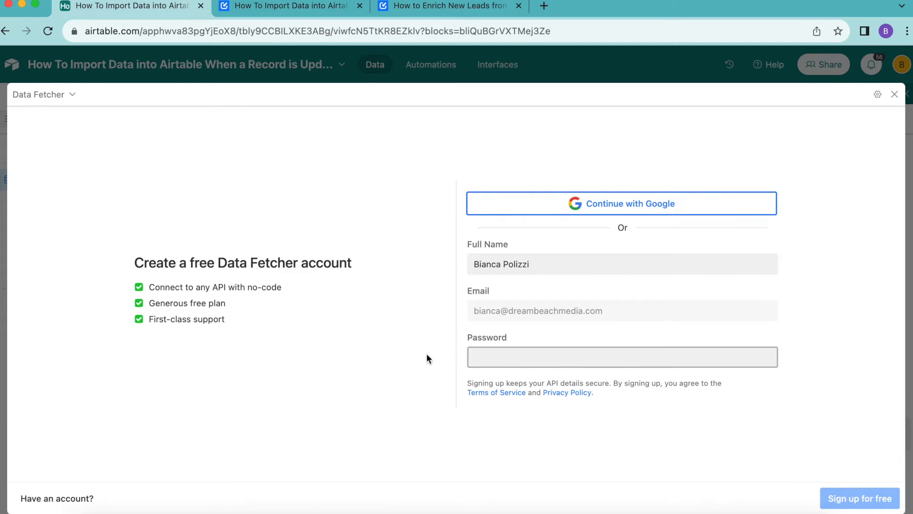
click(636, 213)
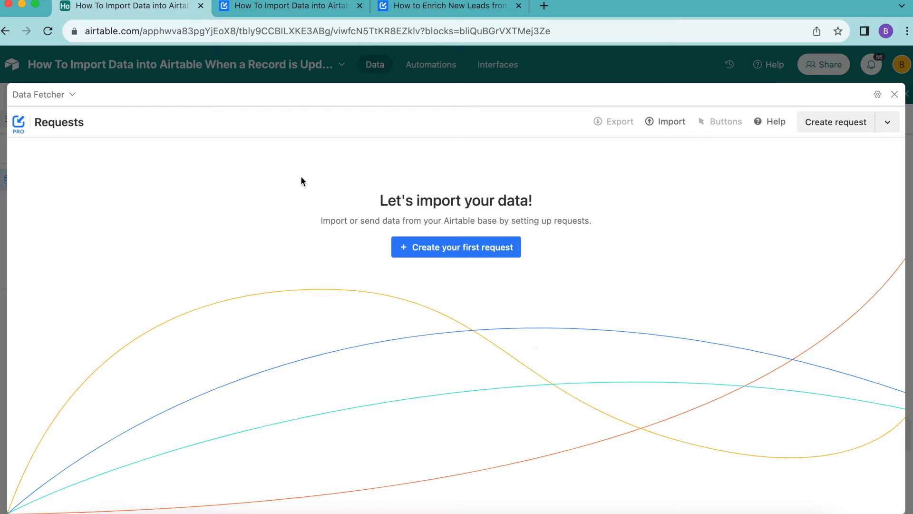
- Create the first Data Fetcher request with exchangerate.host as the application and "Convert from one currency to another" as the endpoint
click(459, 247)
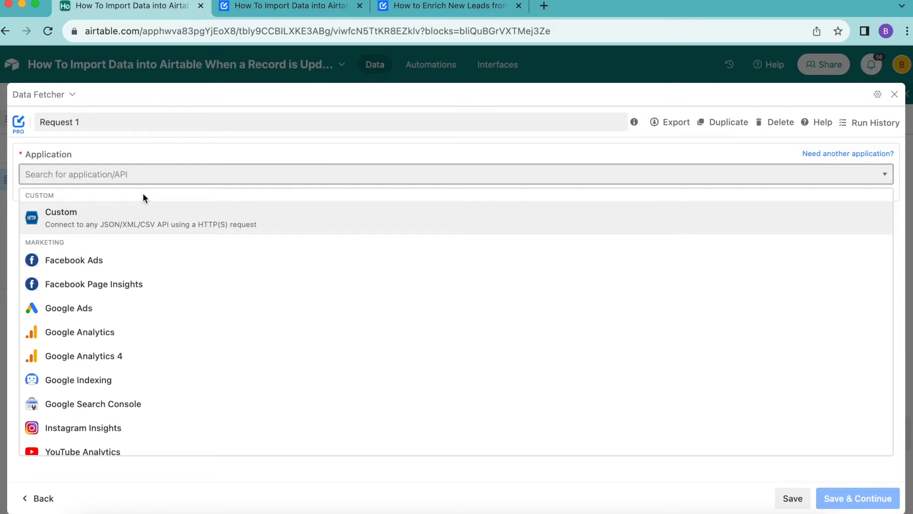
click(124, 173)
text(exch)
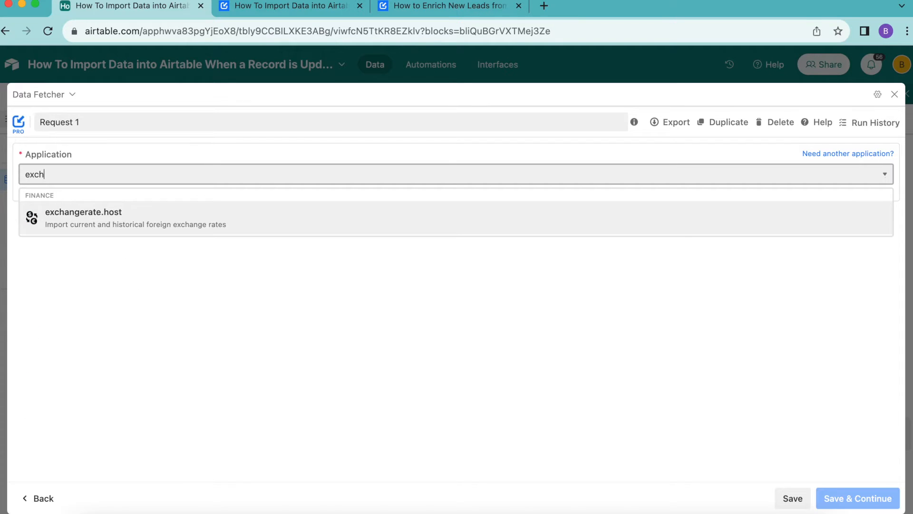
click(71, 214)
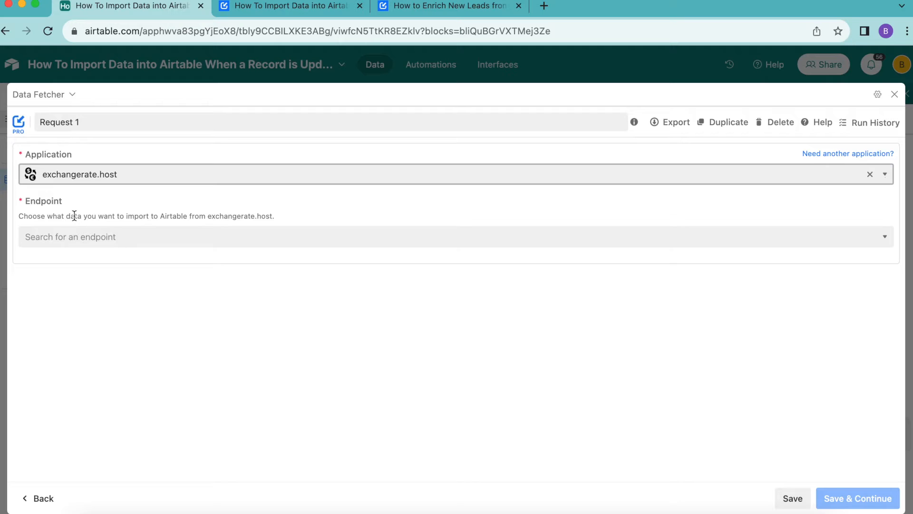
click(74, 237)
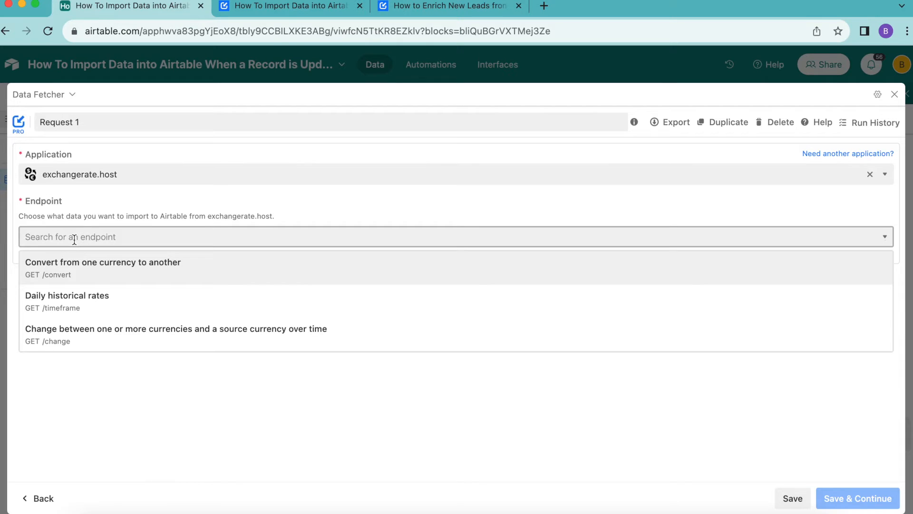
click(78, 269)
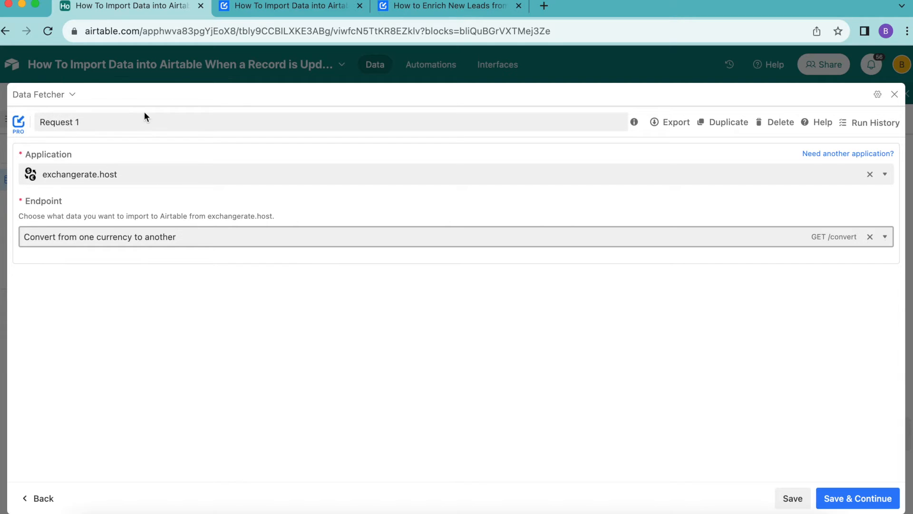
- Name the request "Fetch currency data", save it, and continue to its parameters
drag(94, 129, 30, 118)
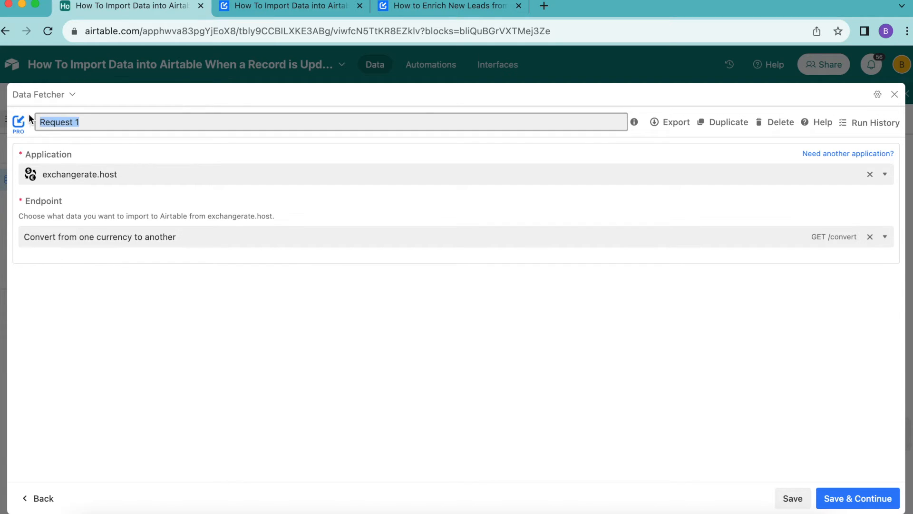
text(Fetch currency data)
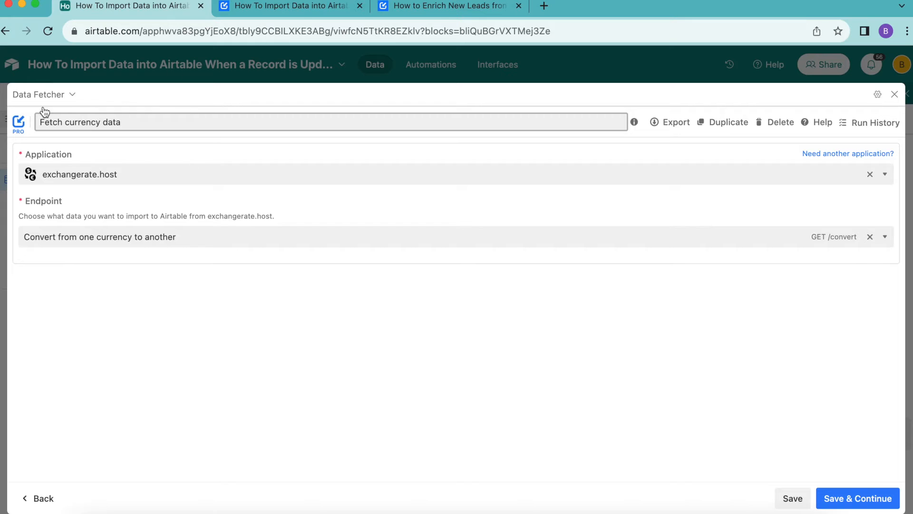
click(848, 495)
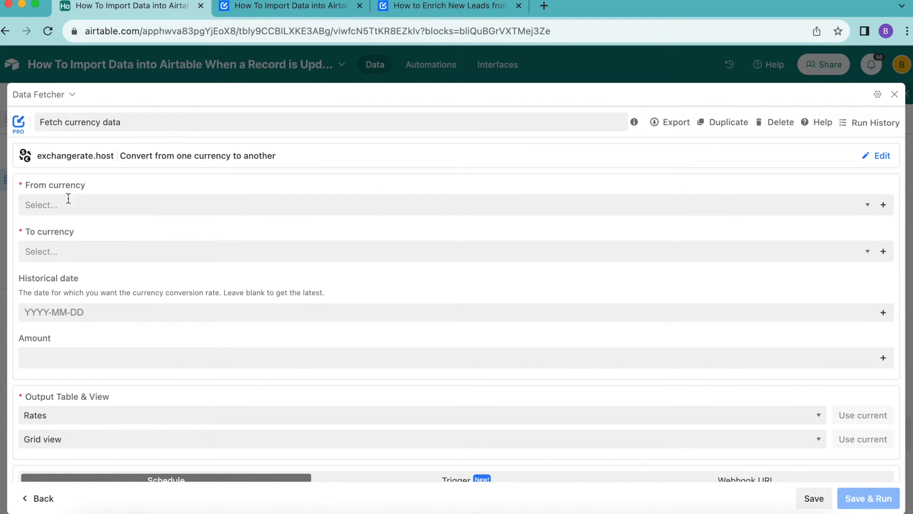
- Set From currency to a reference to the Rates table's Currency field, running for every record in Grid view
click(884, 205)
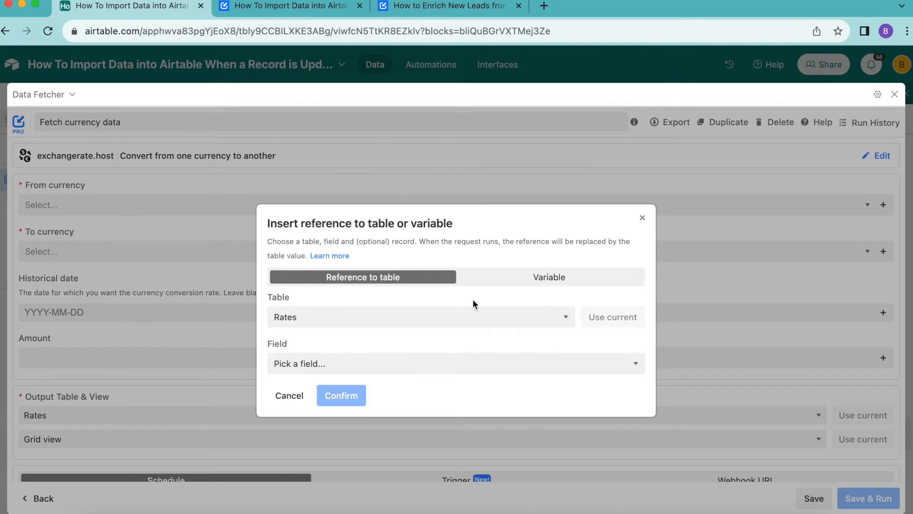
click(449, 369)
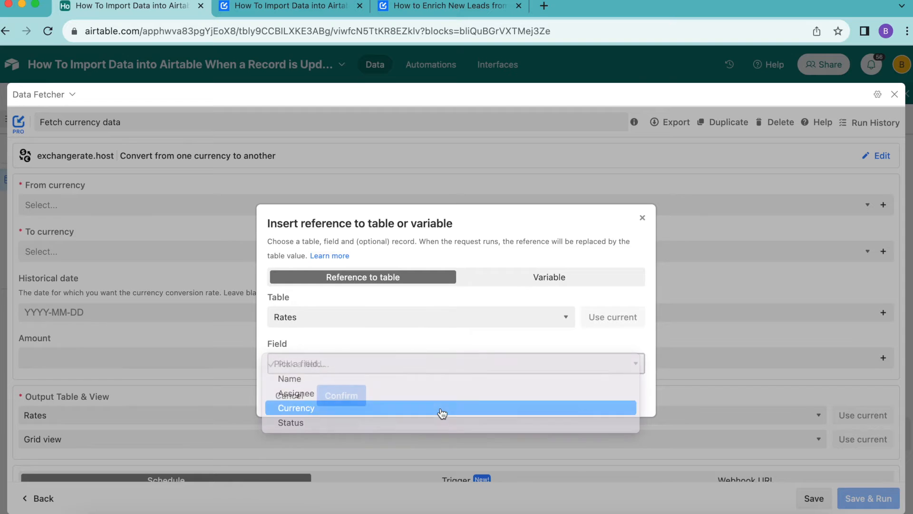
click(443, 408)
scroll(443, 413, down, 5)
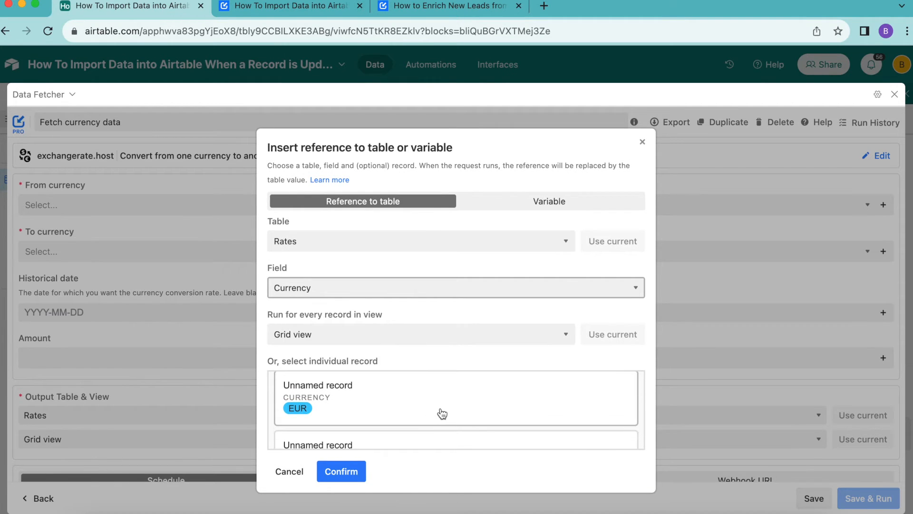
click(341, 470)
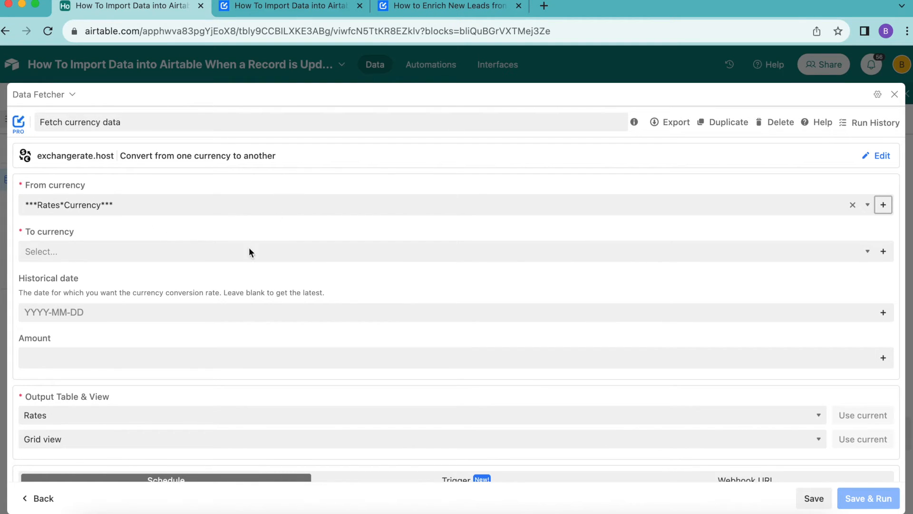
- Set the request's To currency to USD
click(814, 226)
click(102, 249)
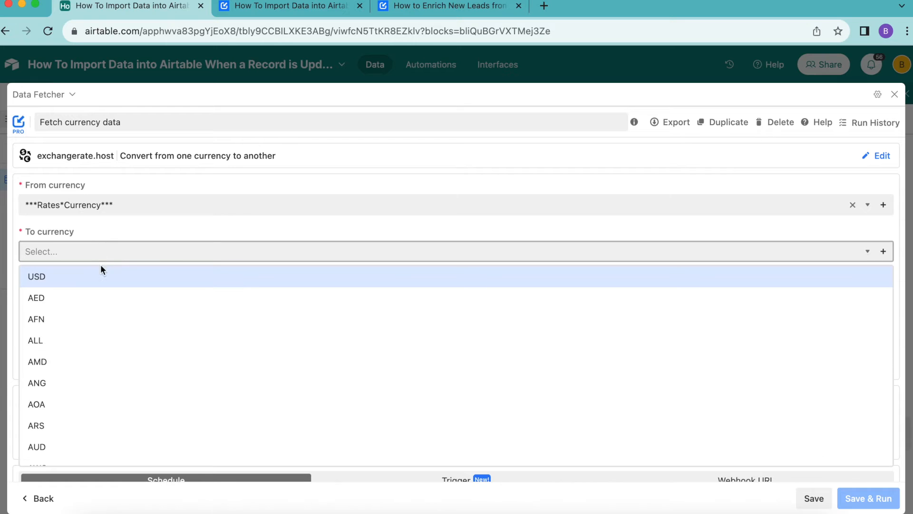
click(100, 278)
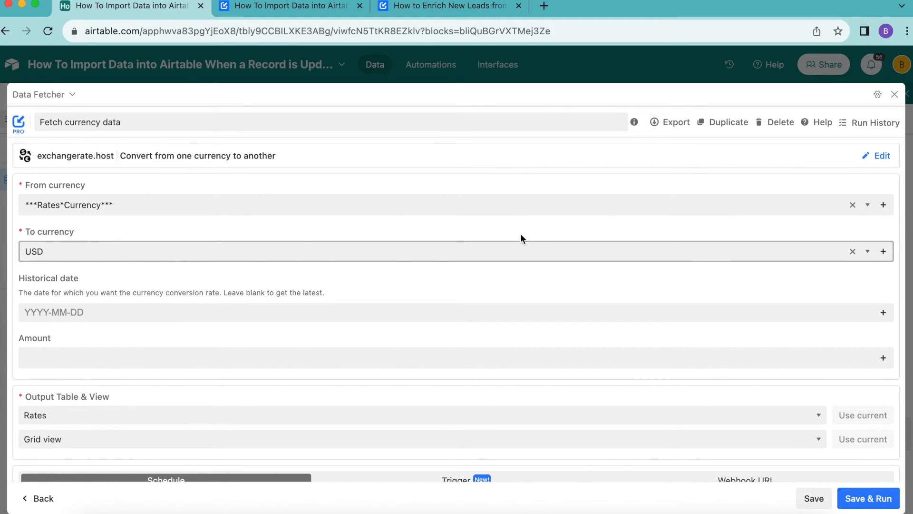
- Save and run the request, accept updating the output table, and review the response fields available for mapping
click(868, 498)
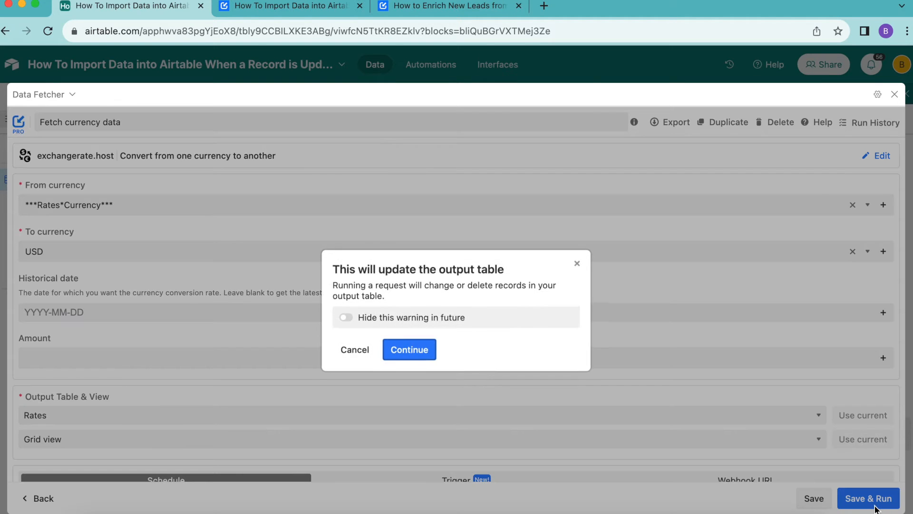
click(418, 350)
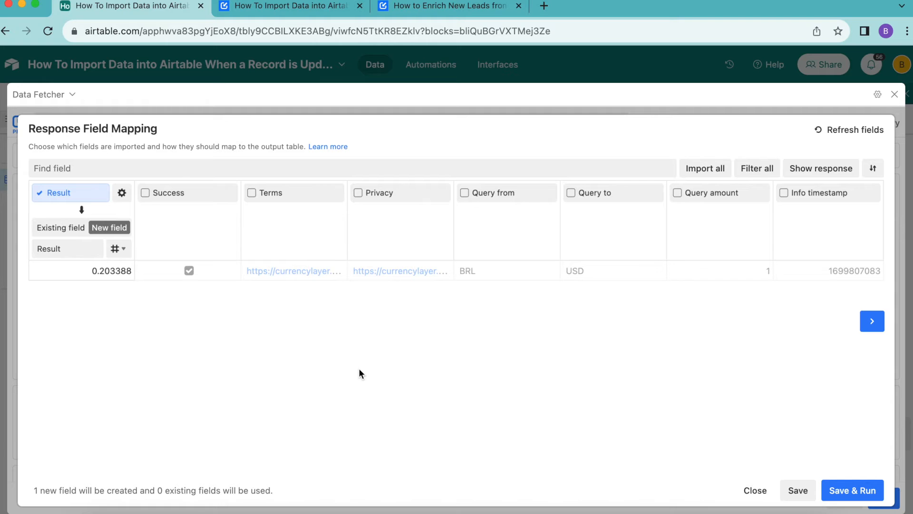
scroll(476, 313, right, 1)
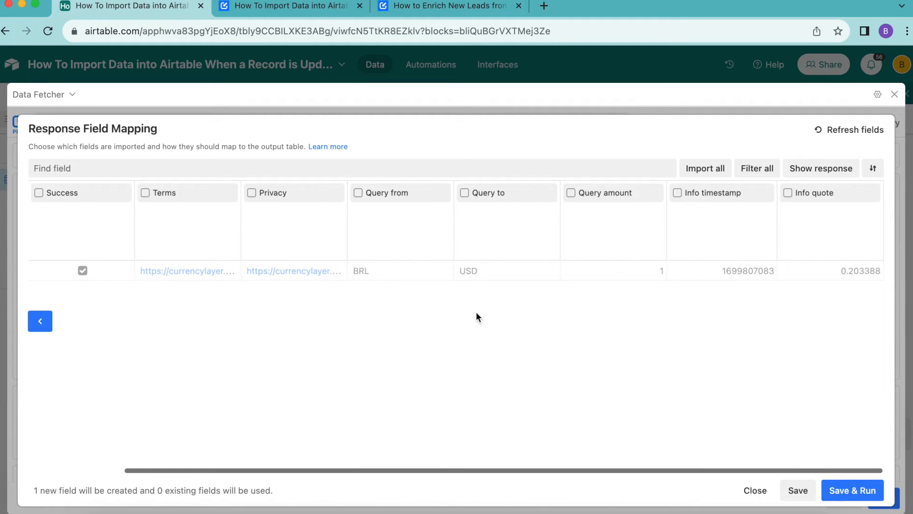
scroll(476, 313, left, 2)
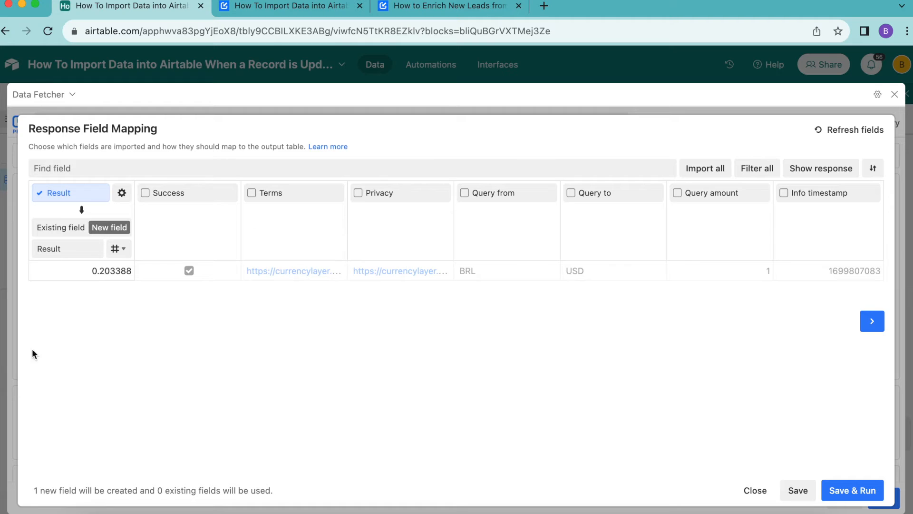
- Keep only the Result response field imported as a new field and set its field type to Currency
click(39, 193)
click(38, 195)
click(119, 253)
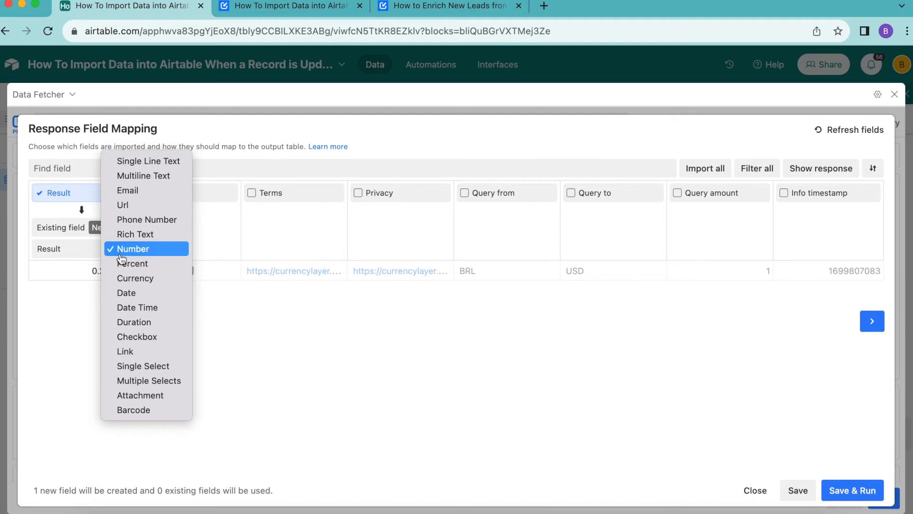
click(124, 278)
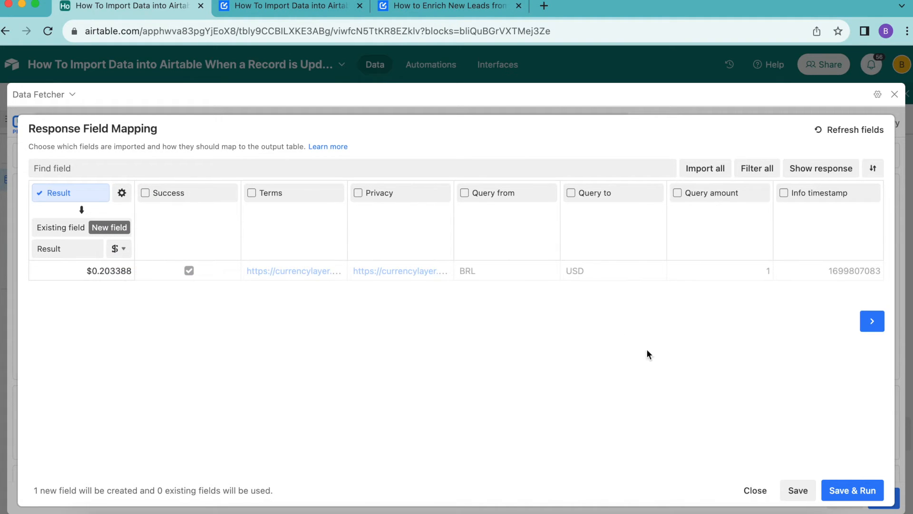
- Save the field mapping, run the request, and show the Rates output table with the extensions hidden
click(876, 494)
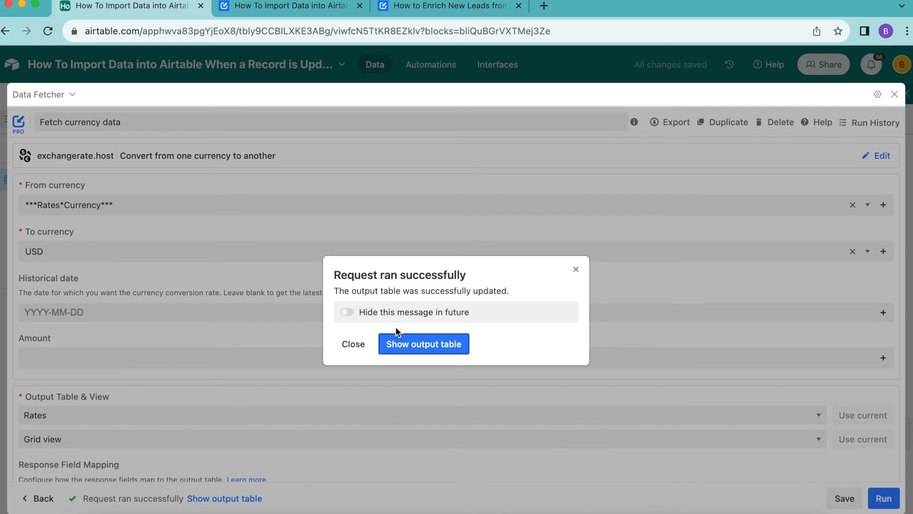
click(400, 343)
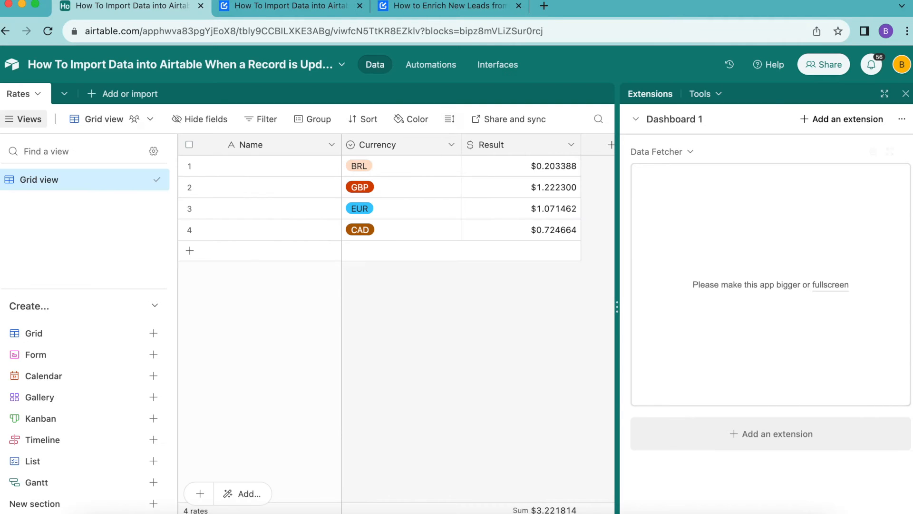
click(905, 95)
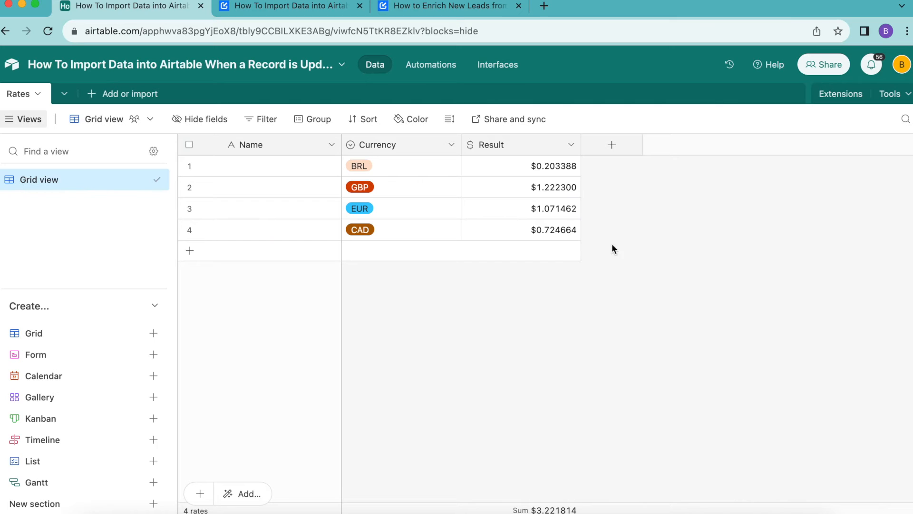
- Reopen the "Fetch currency data" request in Data Fetcher and bring up its trigger settings
click(839, 97)
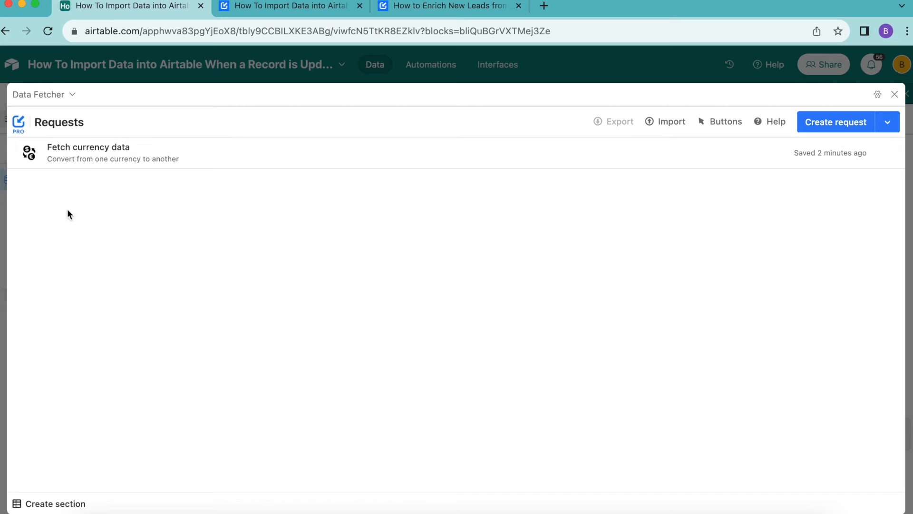
click(100, 156)
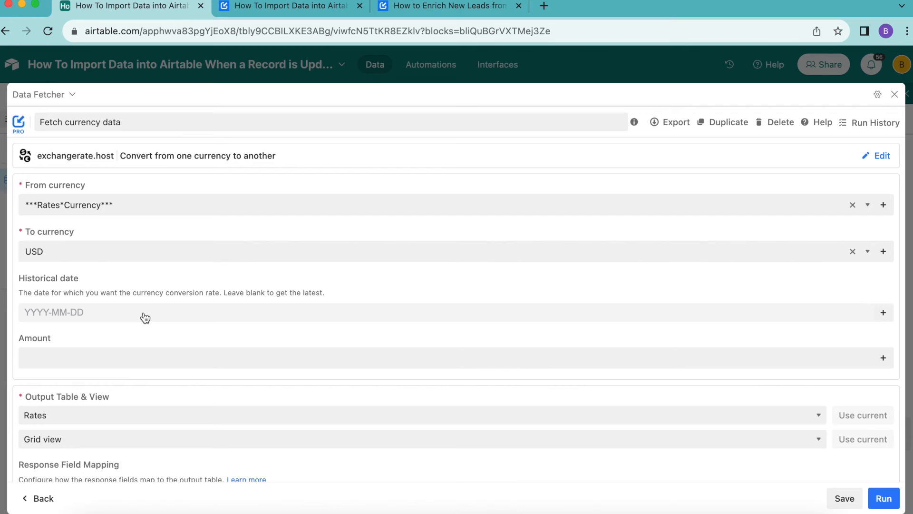
scroll(457, 180, down, 5)
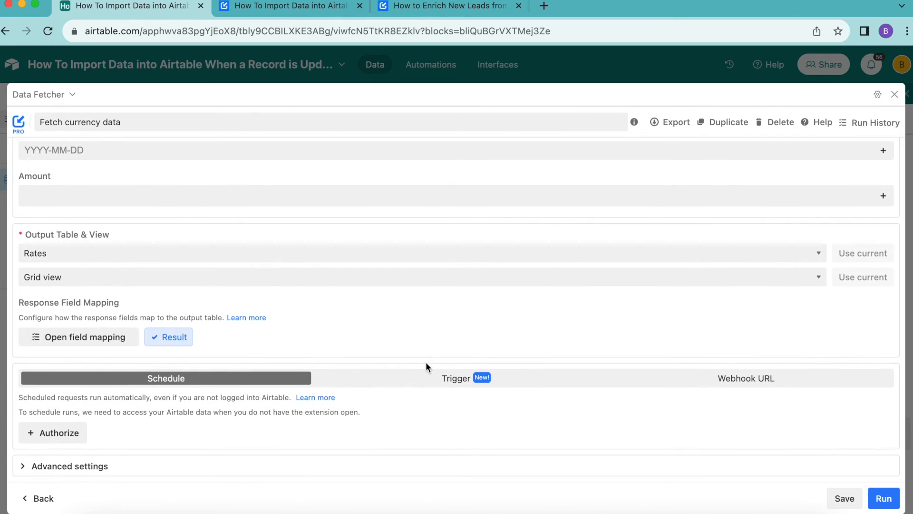
click(423, 374)
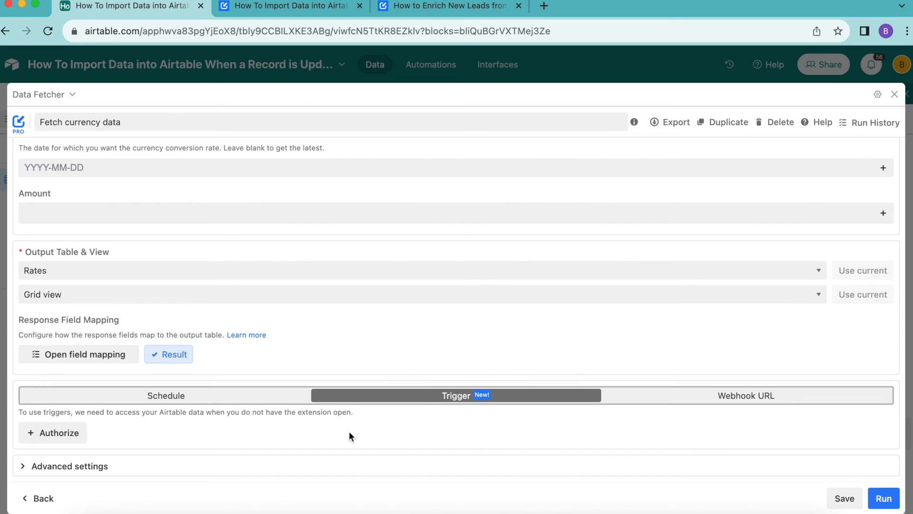
- Authorize Data Fetcher for triggers, granting it access to all current and future bases in all current and future workspaces
click(38, 437)
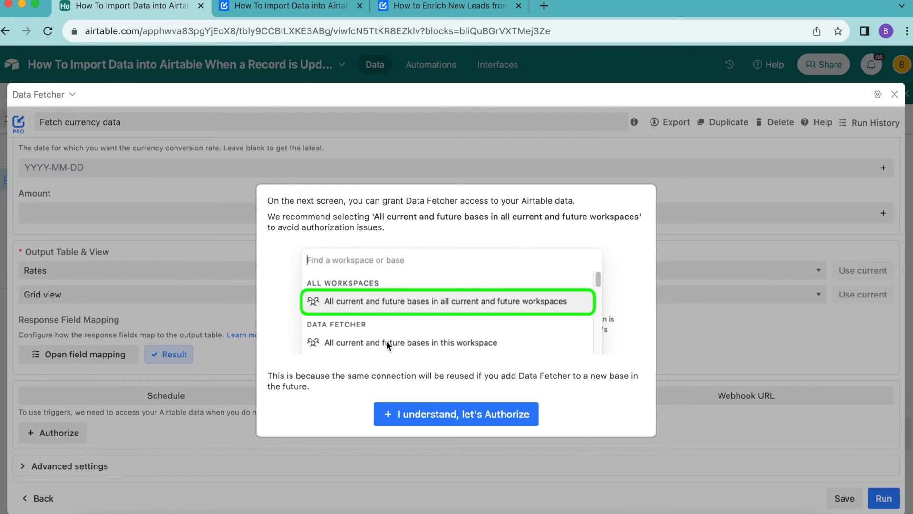
click(397, 412)
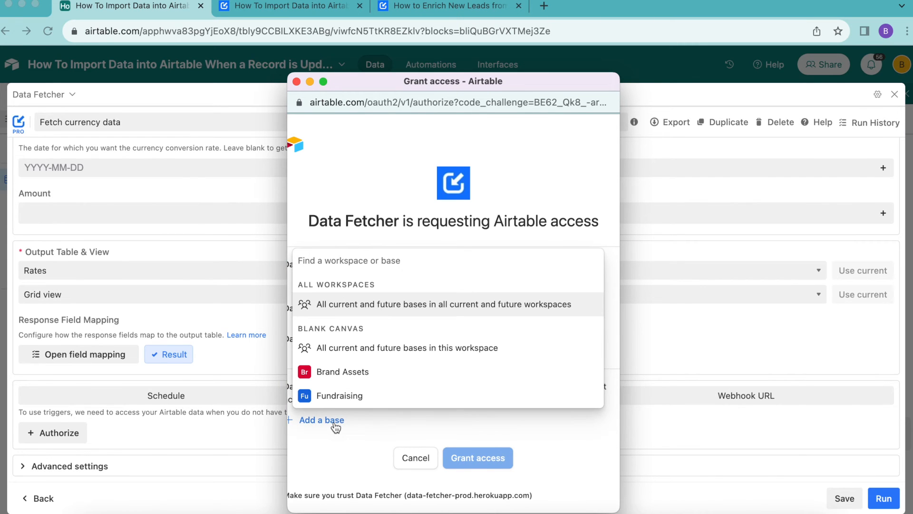
click(359, 315)
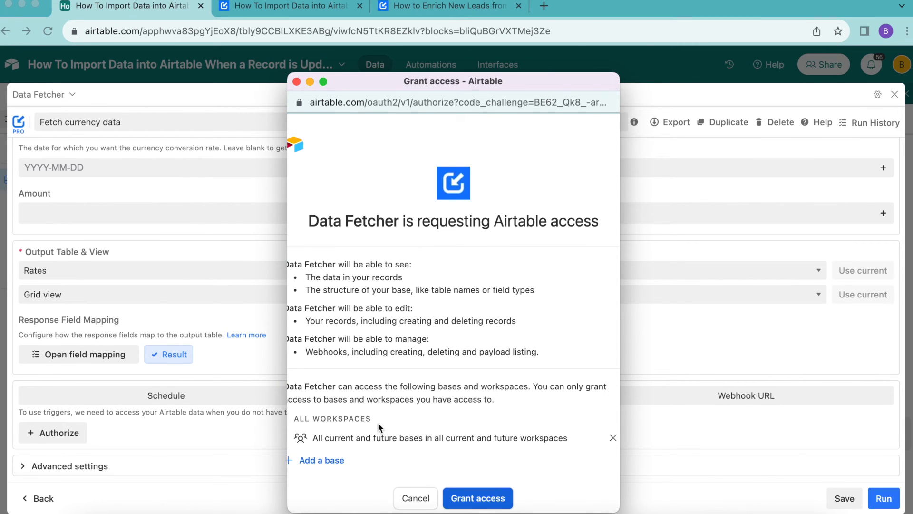
scroll(377, 422, down, 3)
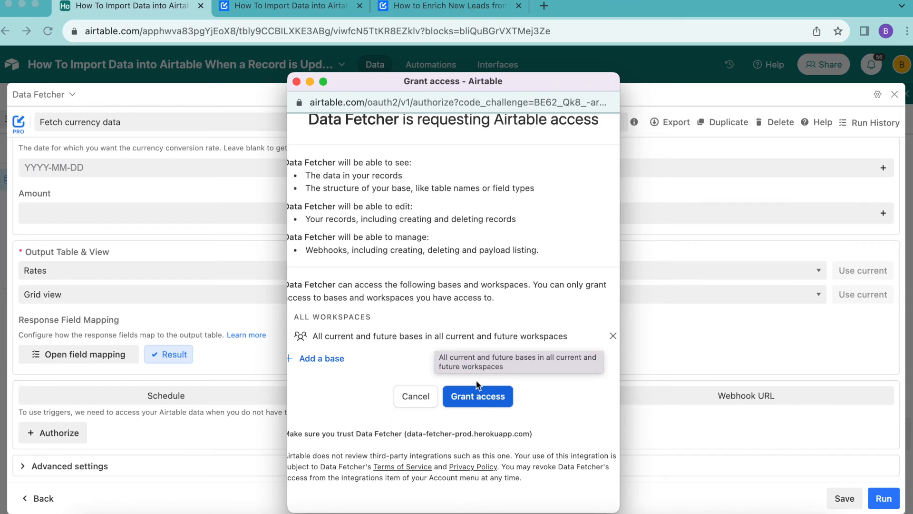
click(482, 396)
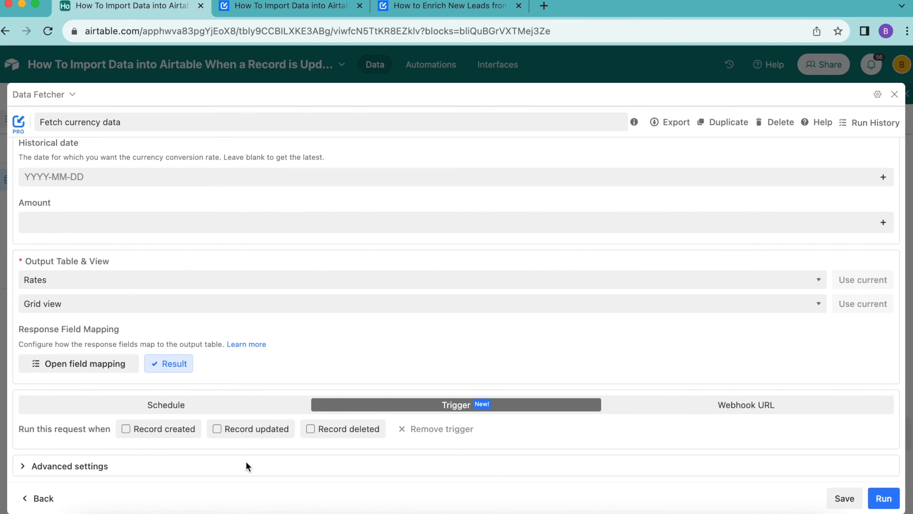
- Set the request to run when a record is updated in the Rates table, watching the Currency field
click(221, 430)
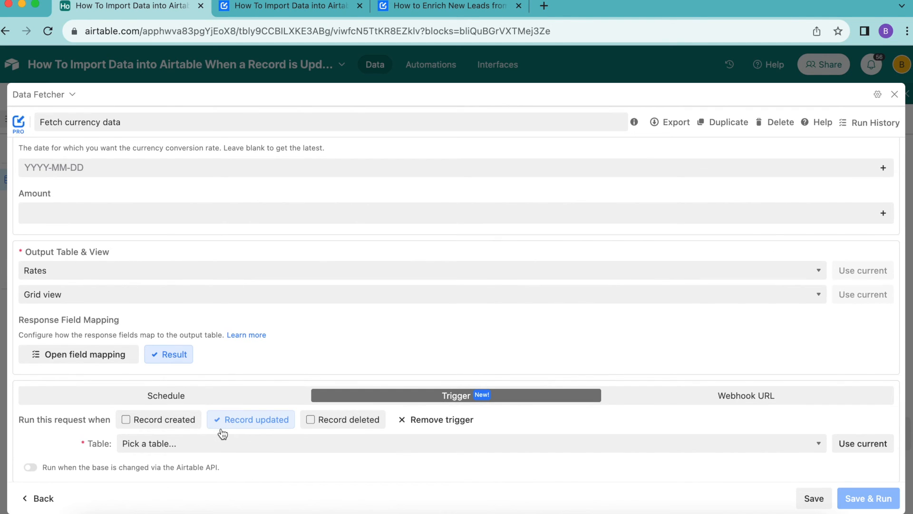
click(198, 445)
click(184, 457)
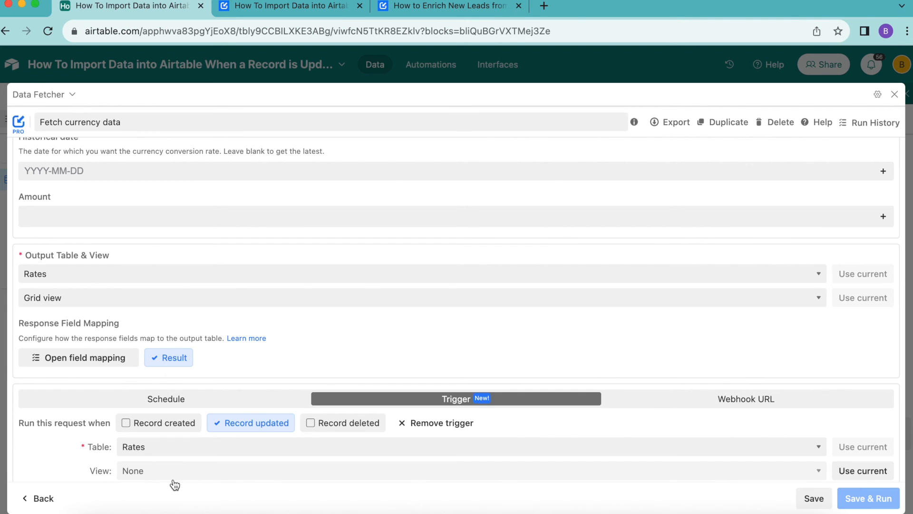
scroll(175, 484, down, 3)
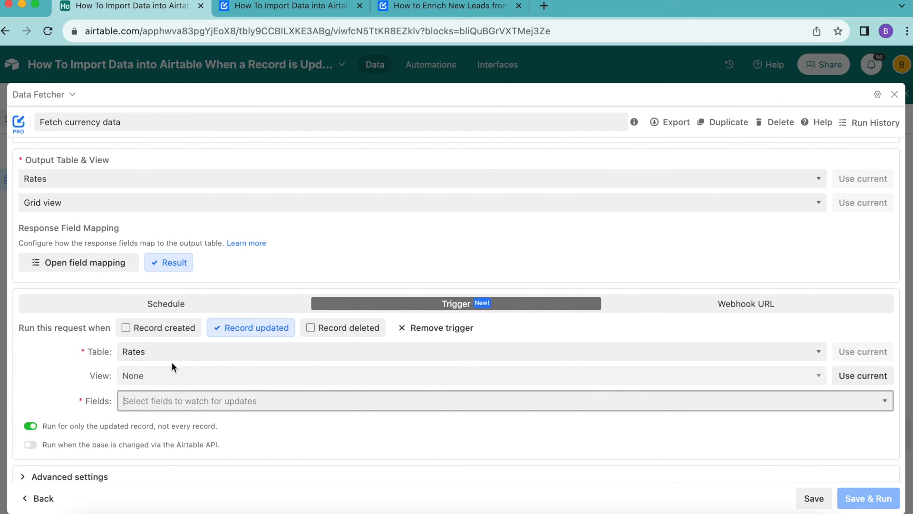
click(123, 403)
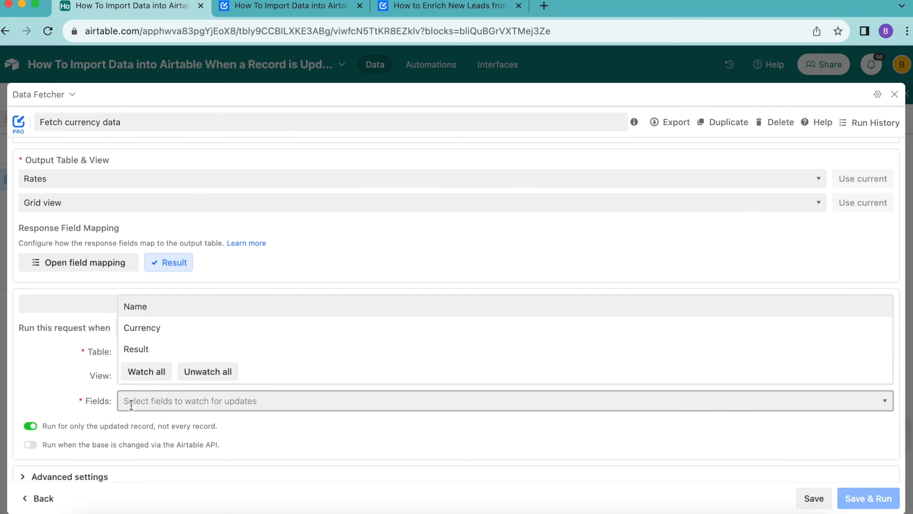
click(136, 333)
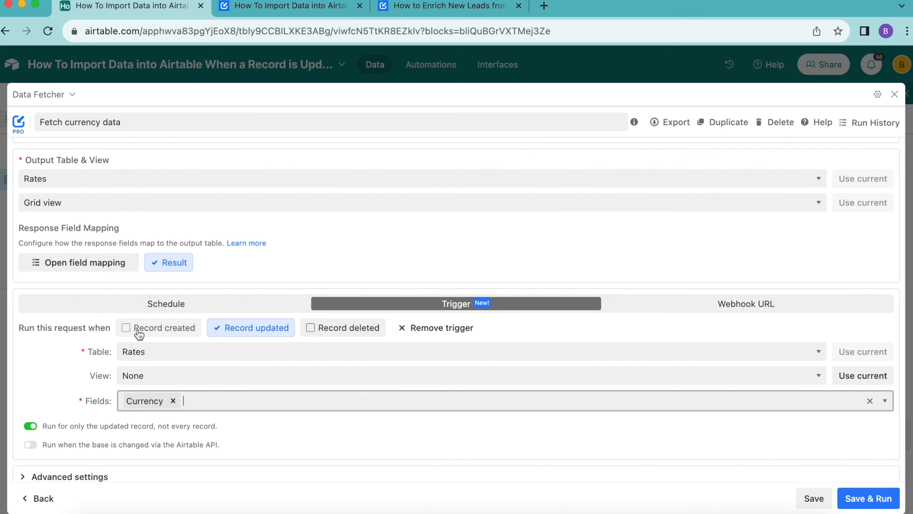
- Save the triggered request and close Data Fetcher and the extensions to return to the Rates grid
scroll(333, 361, down, 1)
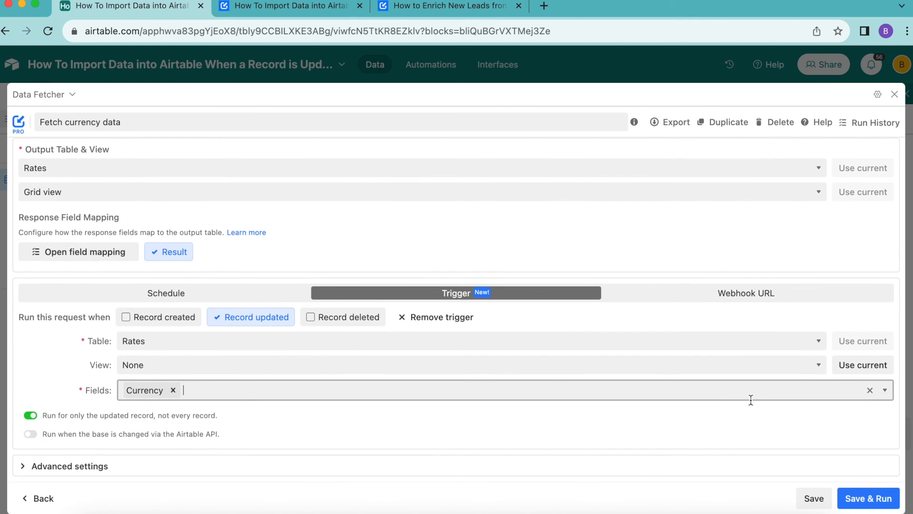
click(813, 499)
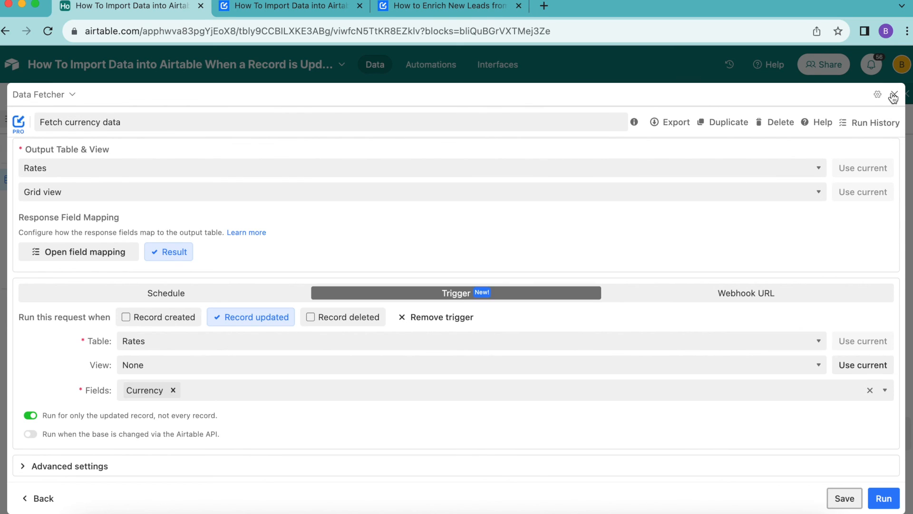
click(894, 97)
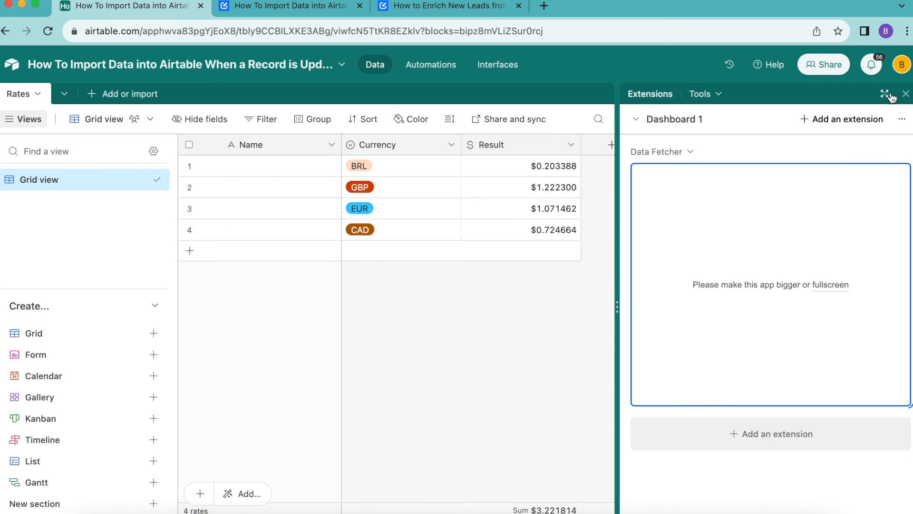
click(906, 94)
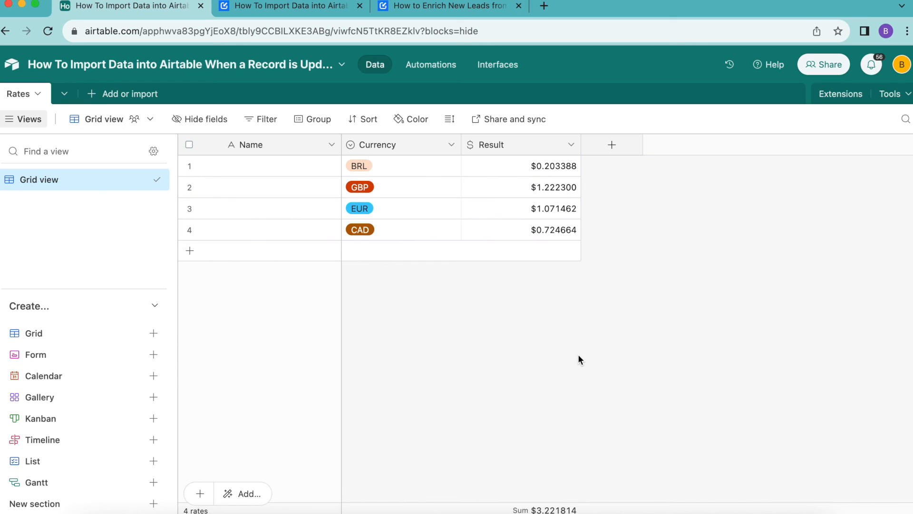
- Look through the Data Fetcher blog guide on importing data when a record is updated, and return to the Airtable base
click(293, 12)
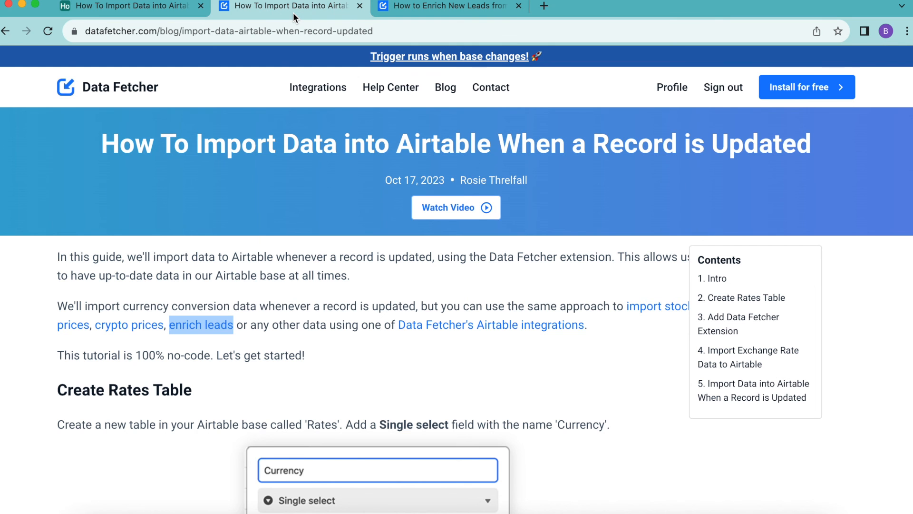
click(325, 246)
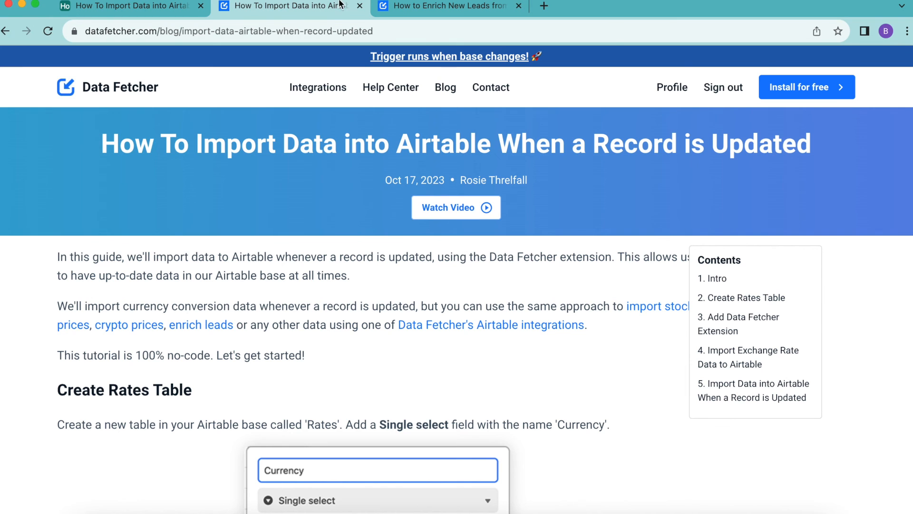
scroll(686, 332, down, 20)
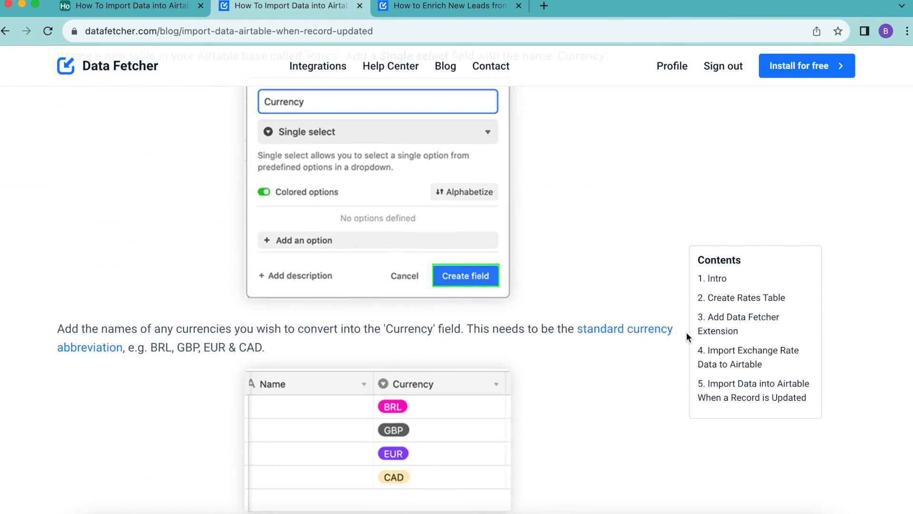
scroll(686, 331, down, 20)
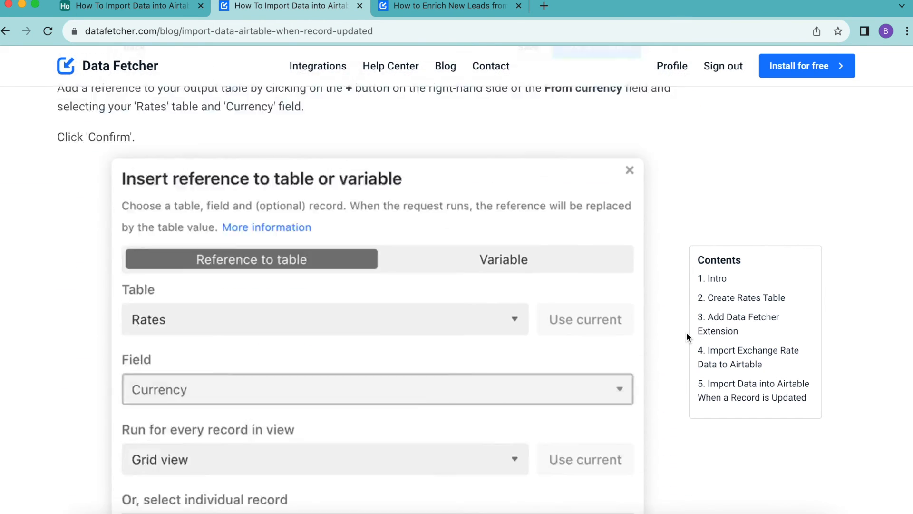
scroll(686, 331, down, 10)
scroll(686, 332, up, 20)
scroll(686, 332, up, 10)
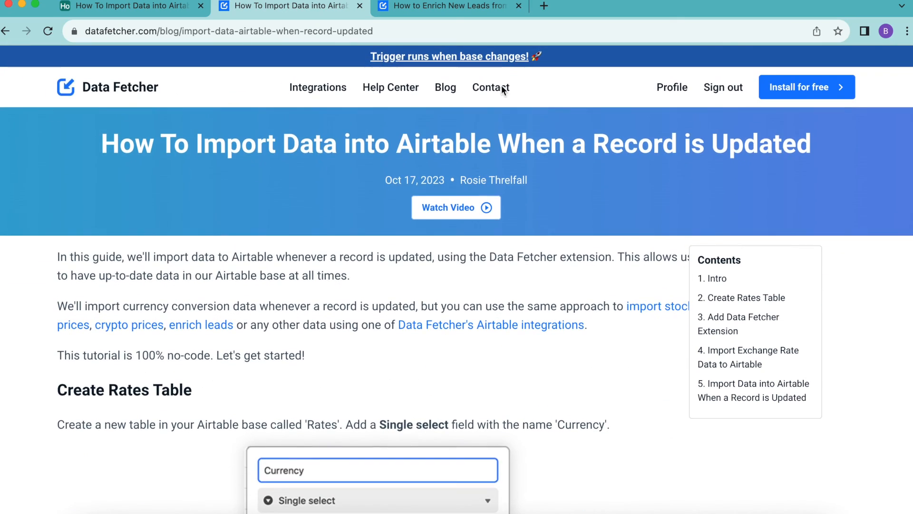
click(138, 13)
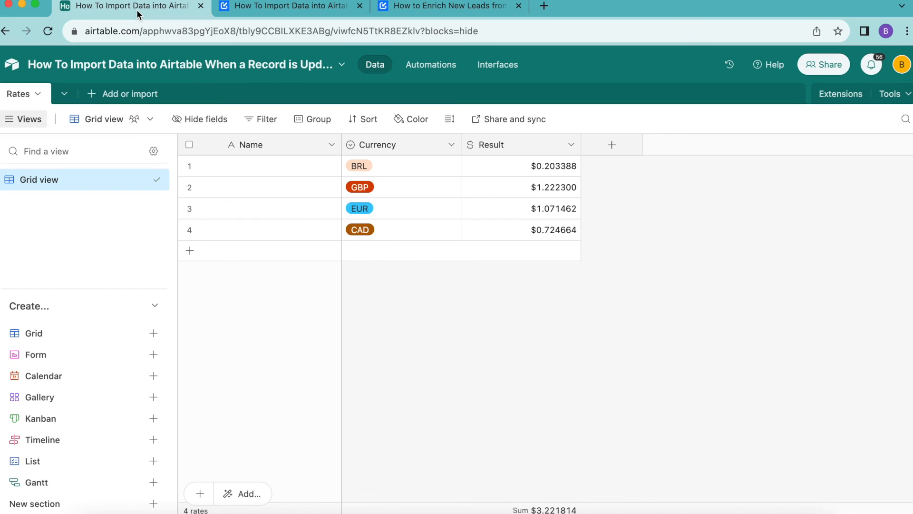